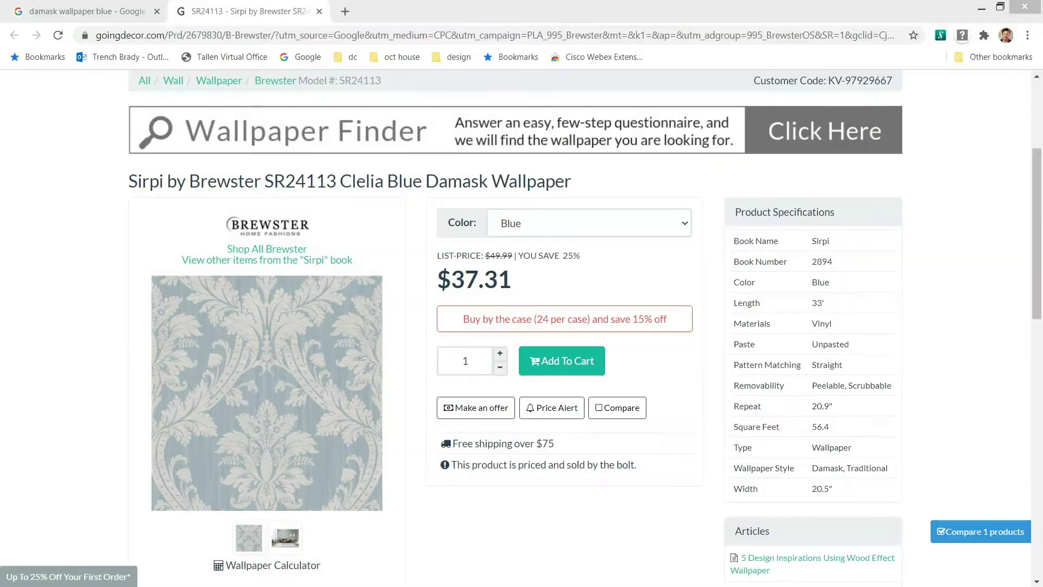
Enlarge the blue damask product image on goingdecor.com and save it as an image file.
left_click(262, 425)
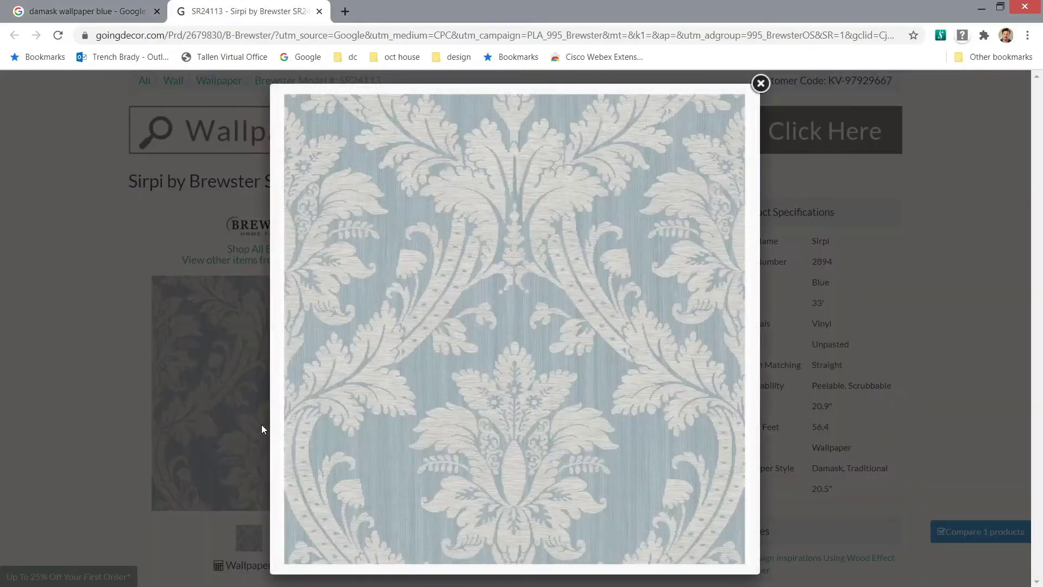
right_click(483, 367)
left_click(528, 396)
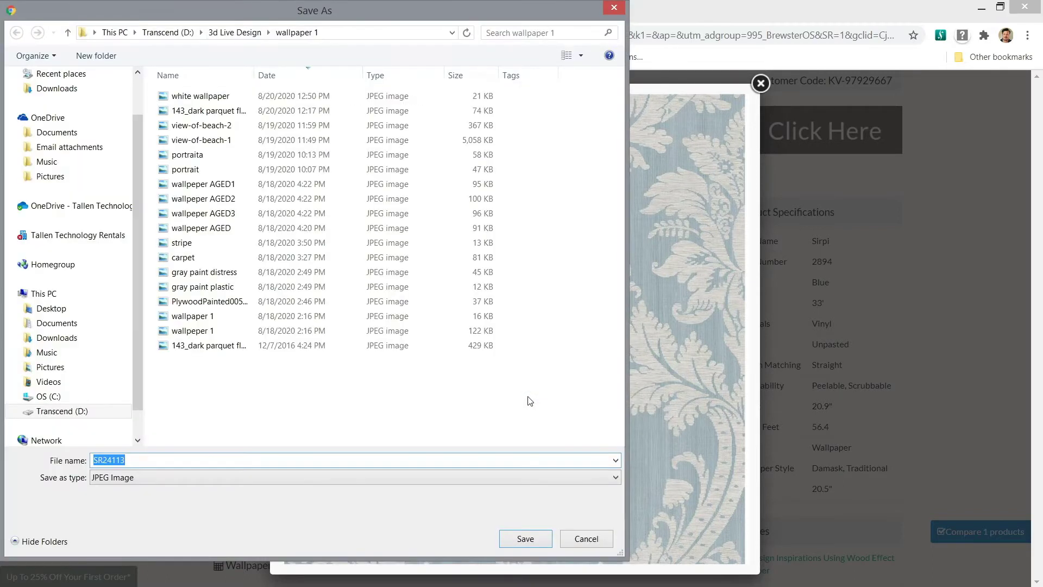
Draw a long thin rectangle from the origin along the red axis and pull it up into a tall wall.
type("Blue")
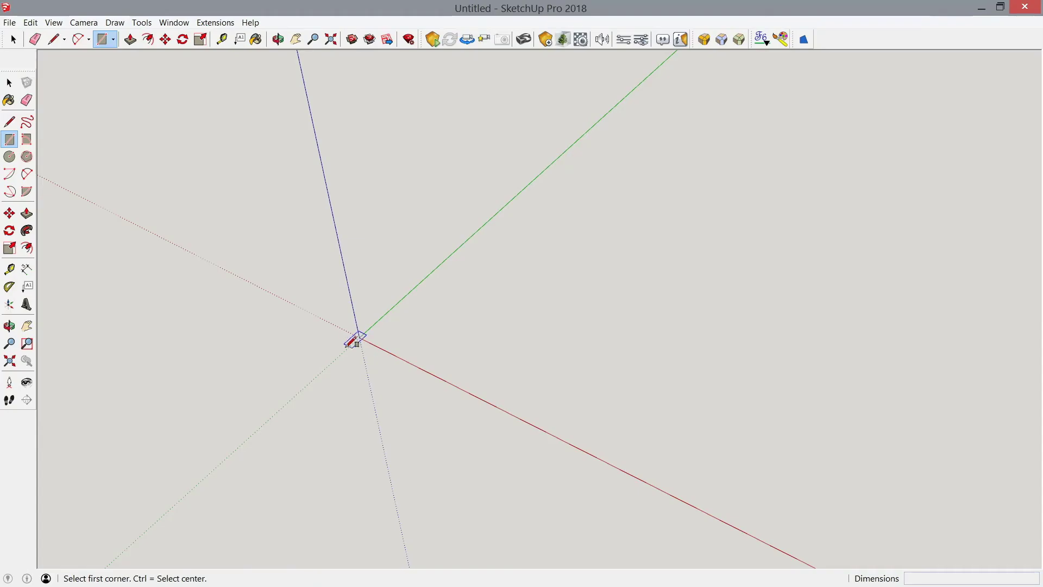
left_click(379, 344)
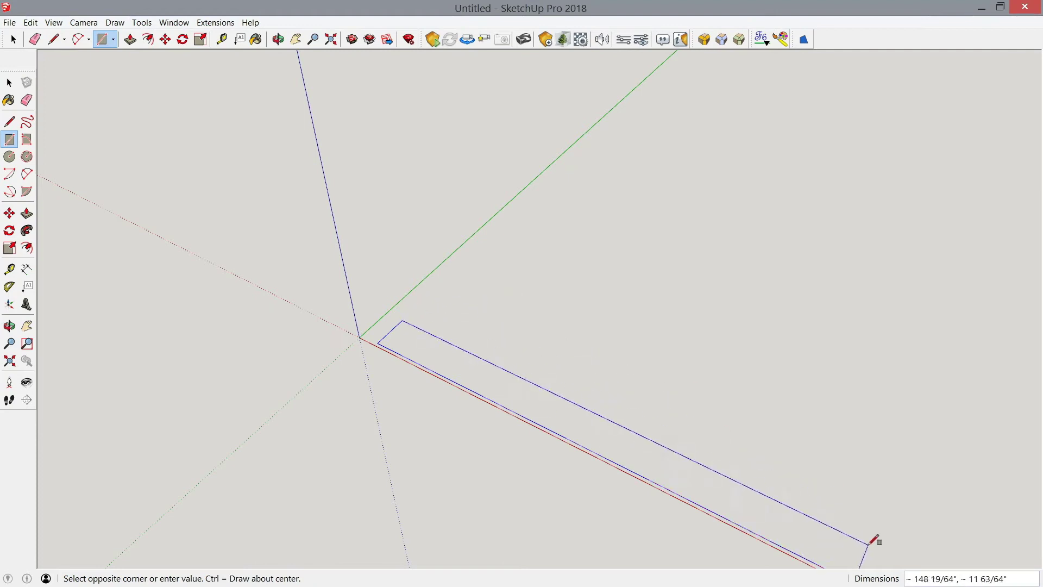
left_click(874, 553)
left_click(278, 39)
left_click_drag(430, 180, 479, 213)
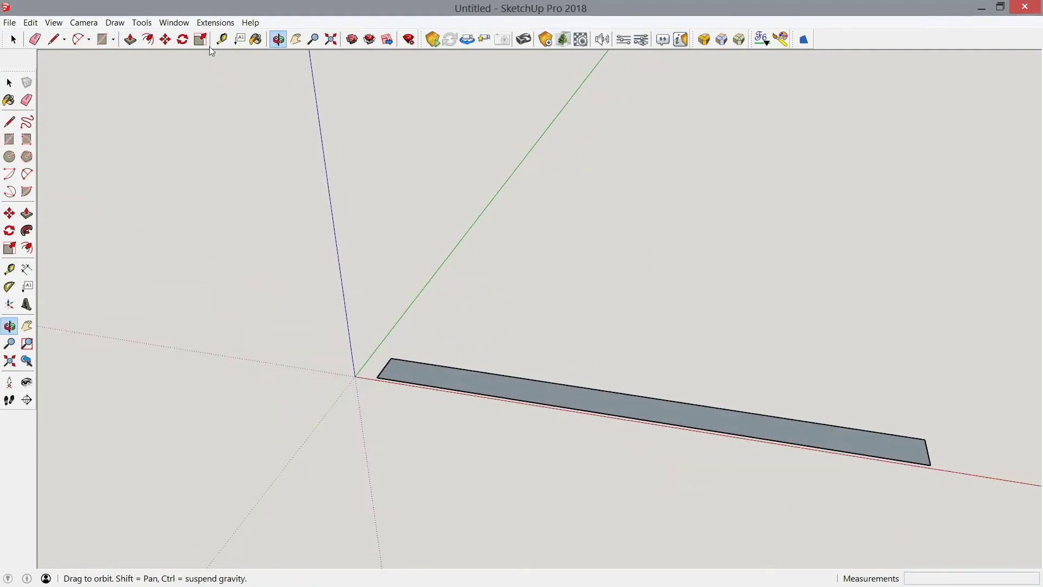
left_click(130, 39)
left_click_drag(500, 380, 550, 58)
Select the wall's front face and choose the 0021_DarkRed material, showing its edit settings.
key("space")
left_click(441, 242)
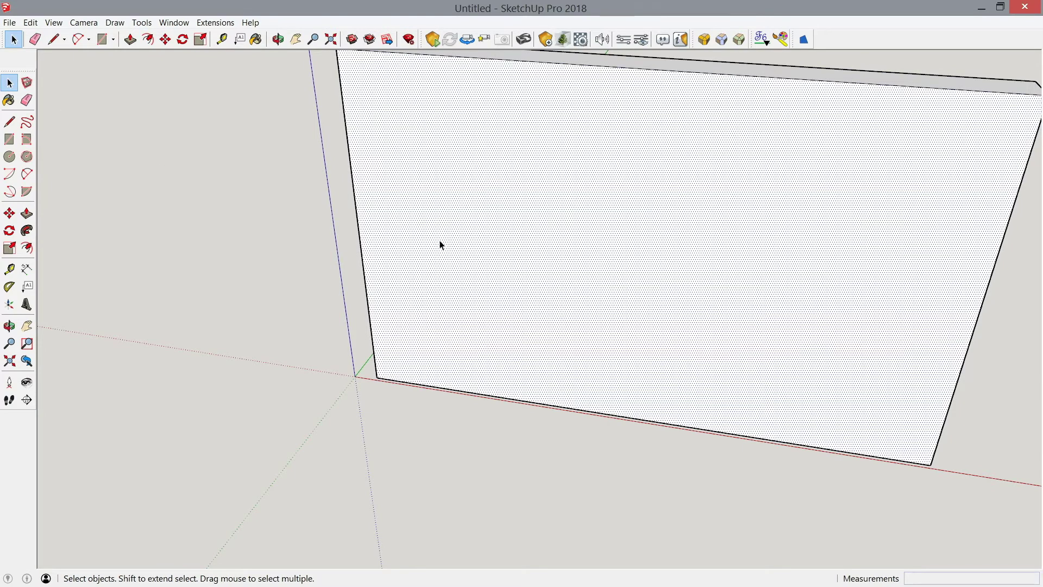
left_click(256, 39)
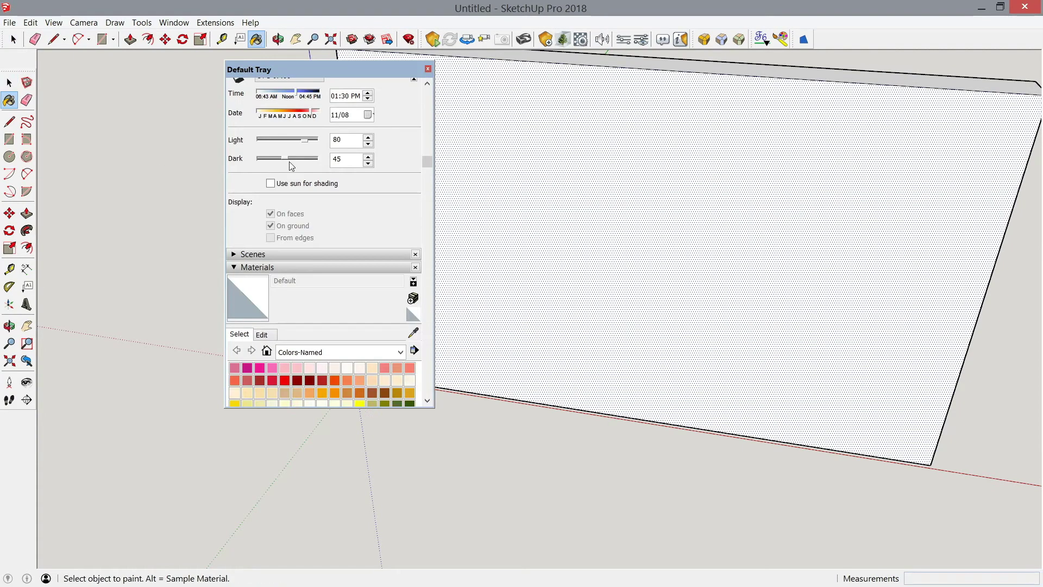
left_click(297, 380)
left_click(262, 334)
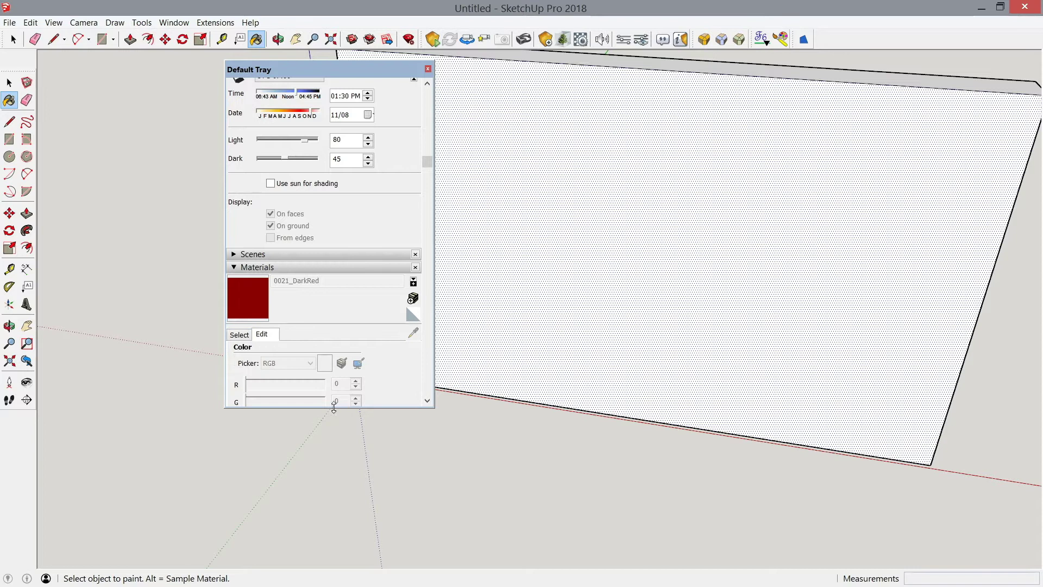
left_click_drag(334, 408, 302, 555)
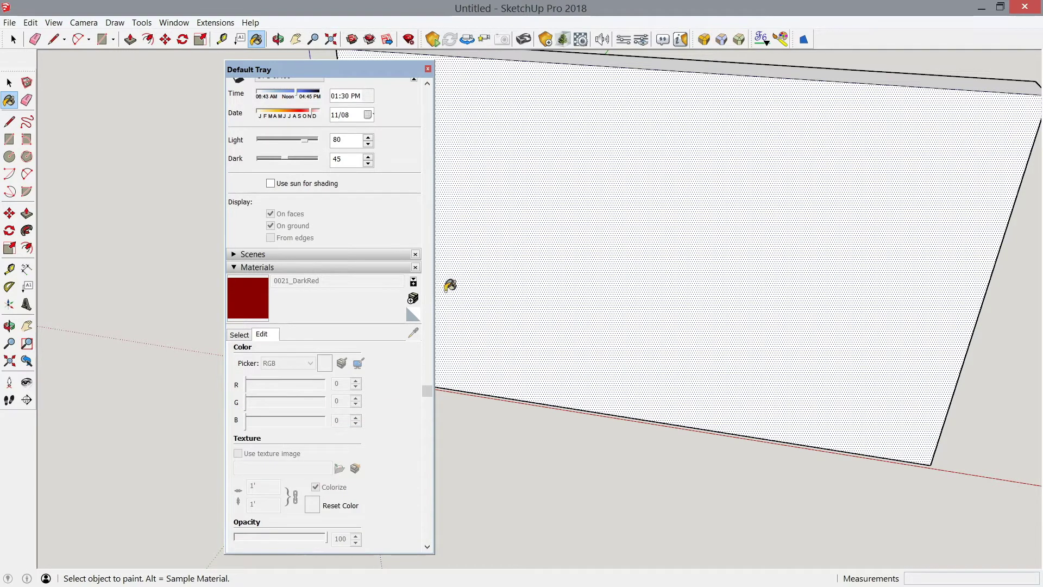
Paint the wall face and load Blue Damask Wallpaper.jpg from the wallpaper 1 folder as its texture.
left_click(503, 262)
left_click(238, 454)
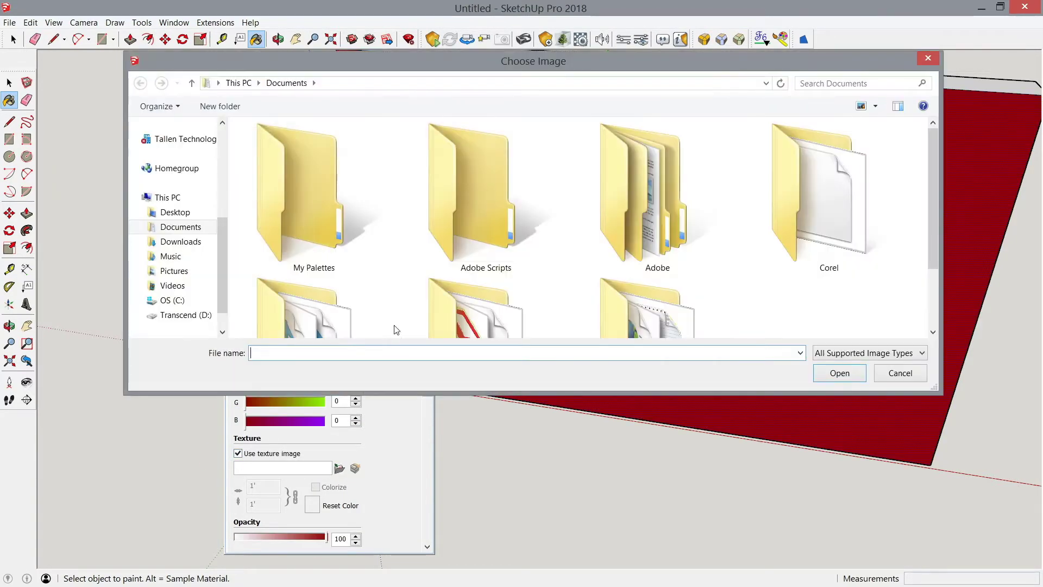
left_click(189, 315)
double_click(271, 148)
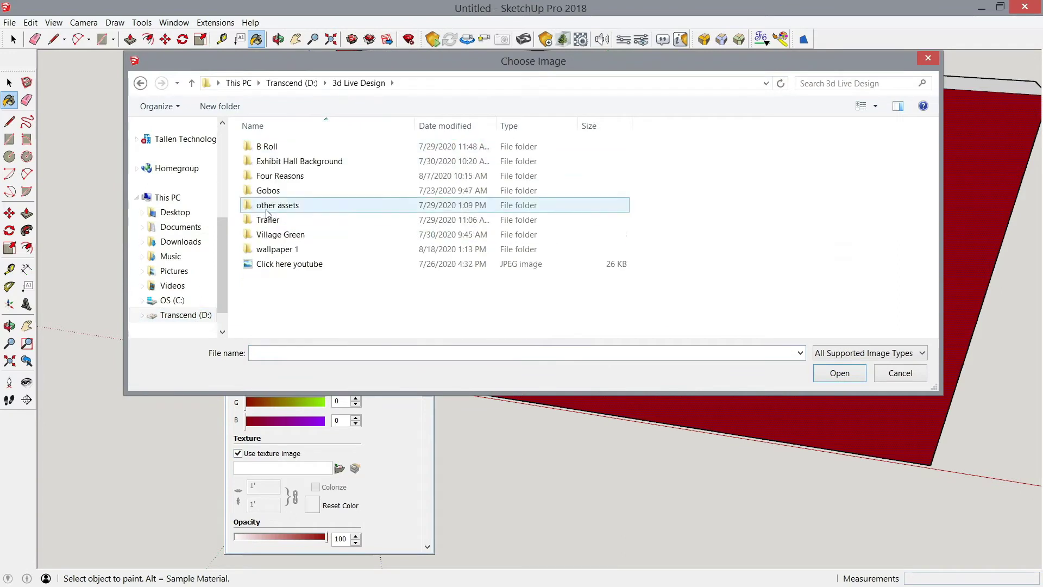
double_click(272, 249)
left_click(297, 148)
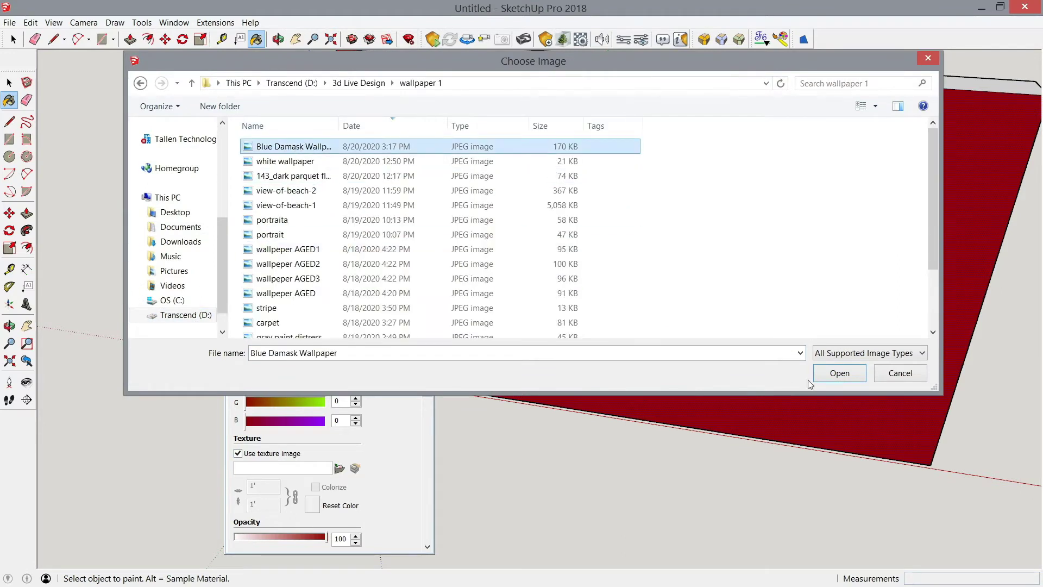
left_click(832, 375)
Set the texture width to 28 inches and view the whole textured wall head-on.
double_click(263, 486)
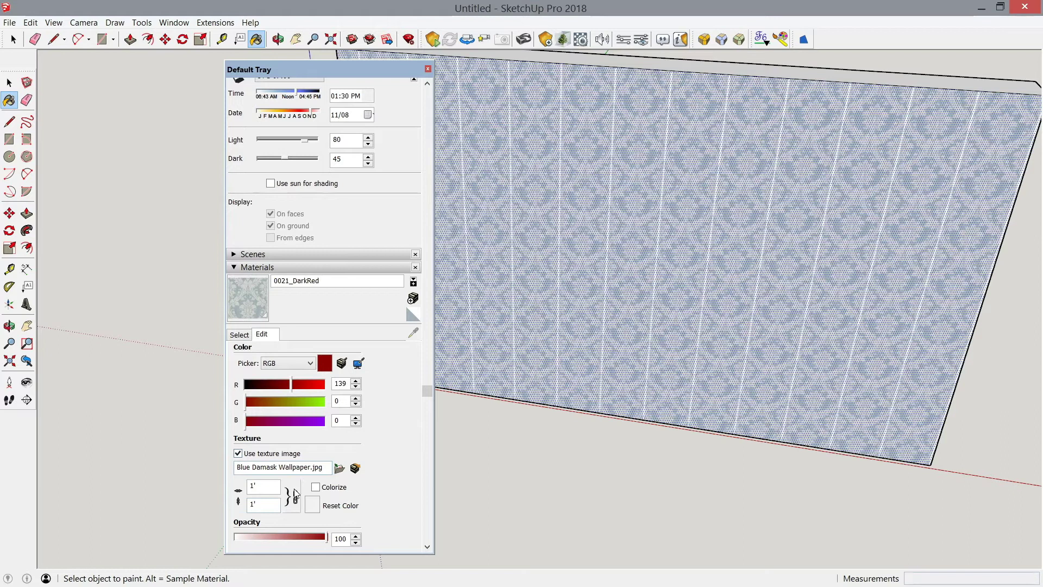
type("28")
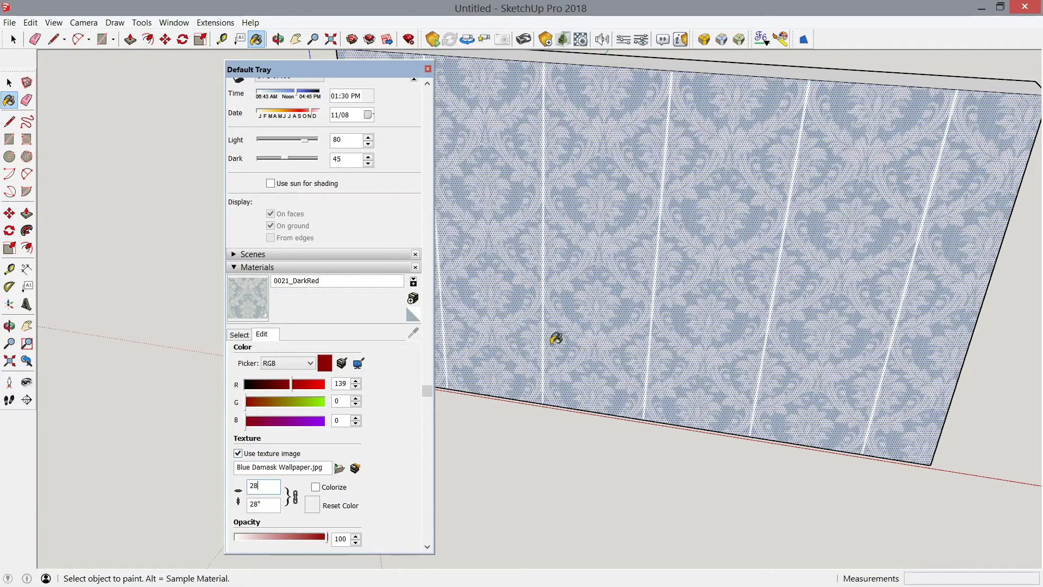
key("Return")
left_click(428, 70)
left_click(278, 39)
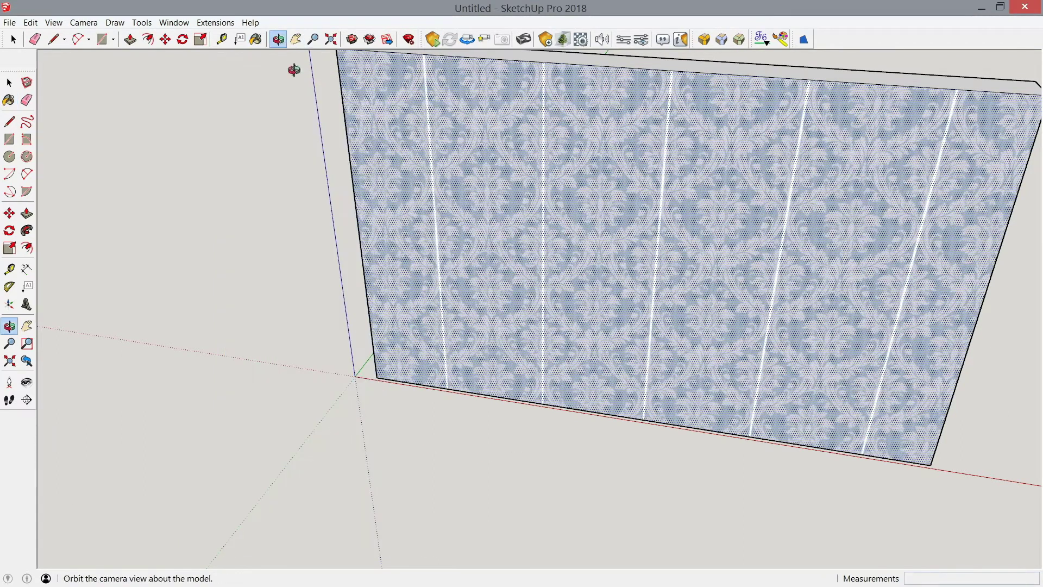
left_click_drag(293, 71, 572, 62)
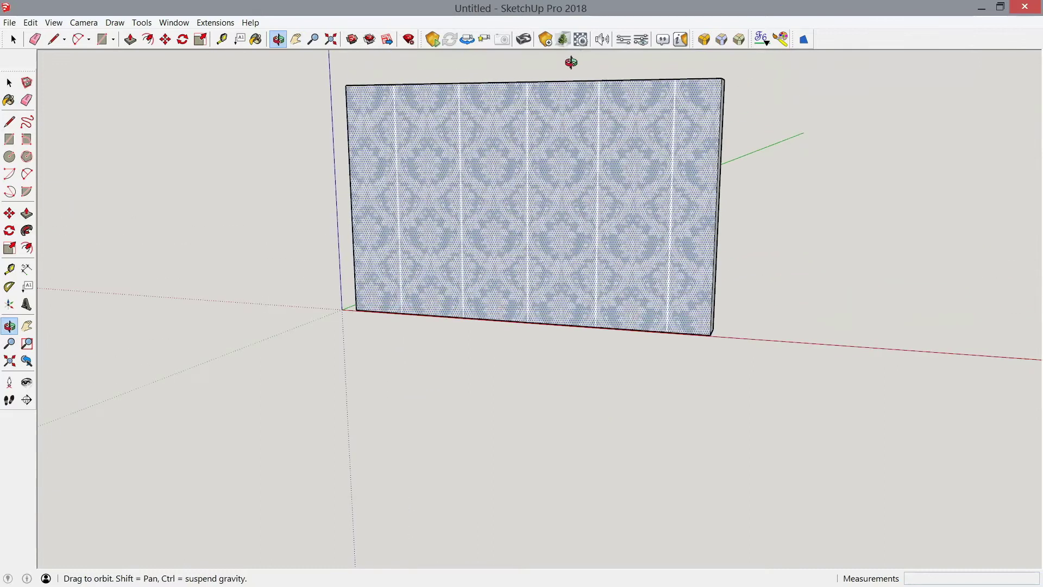
left_click(333, 39)
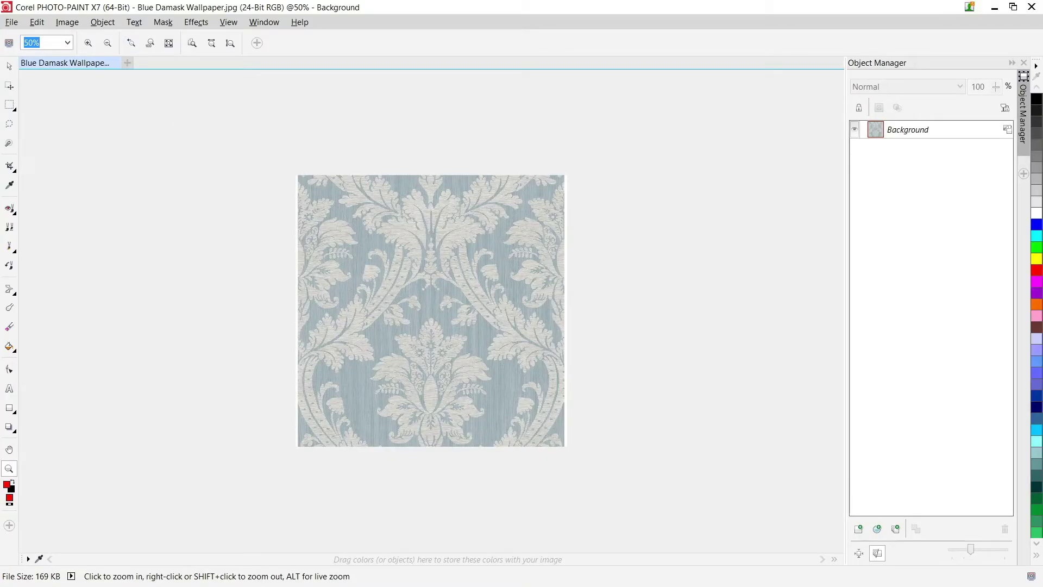
Convert the background into an object and move it into the top-left quarter.
left_click(102, 21)
mouse_move(125, 36)
left_click(288, 84)
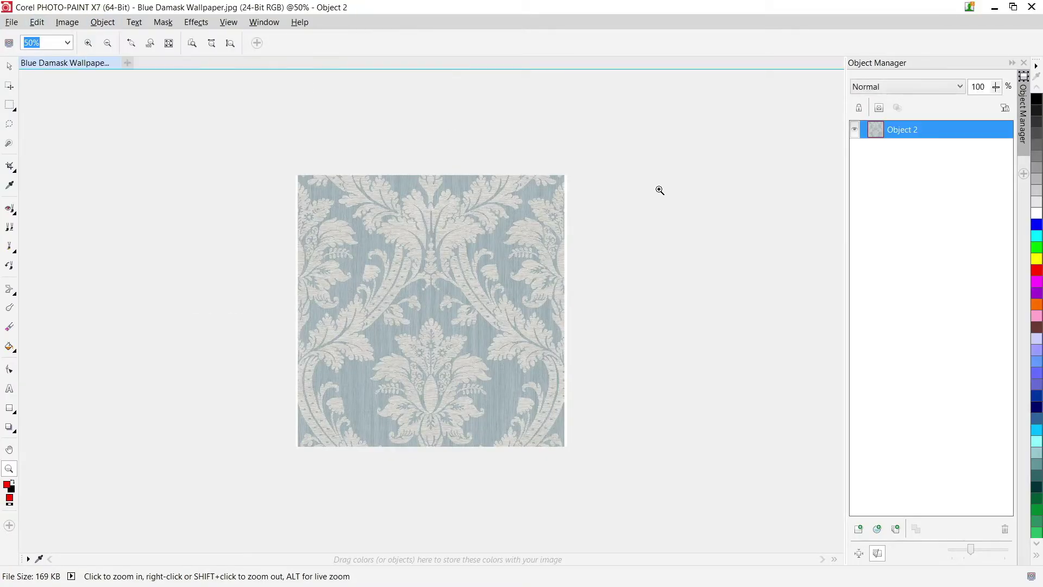
left_click(9, 65)
left_click_drag(400, 354, 265, 218)
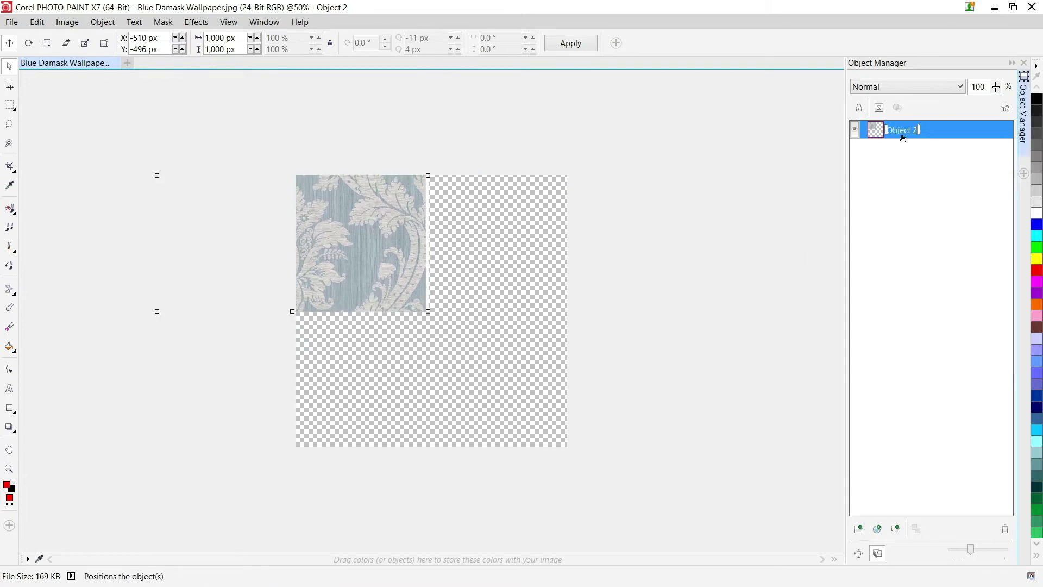
Duplicate the image into the top-right quarter, narrowing the seam gap.
key("ctrl+d")
left_click_drag(368, 244, 639, 248)
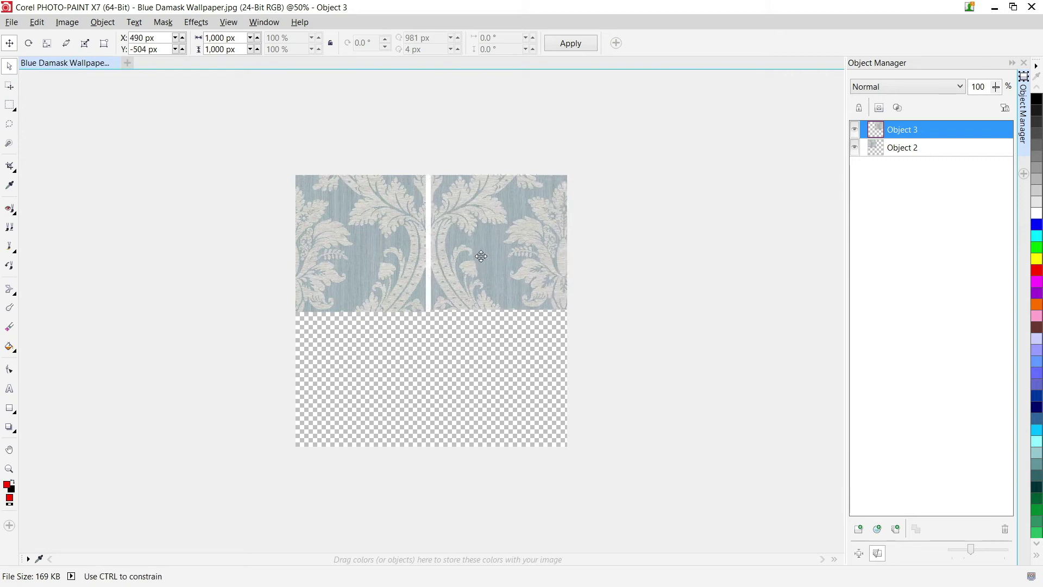
left_click_drag(481, 256, 478, 258)
Duplicate both top objects into the lower half and raise them 2 px to close the seam.
left_click(900, 150, "shift")
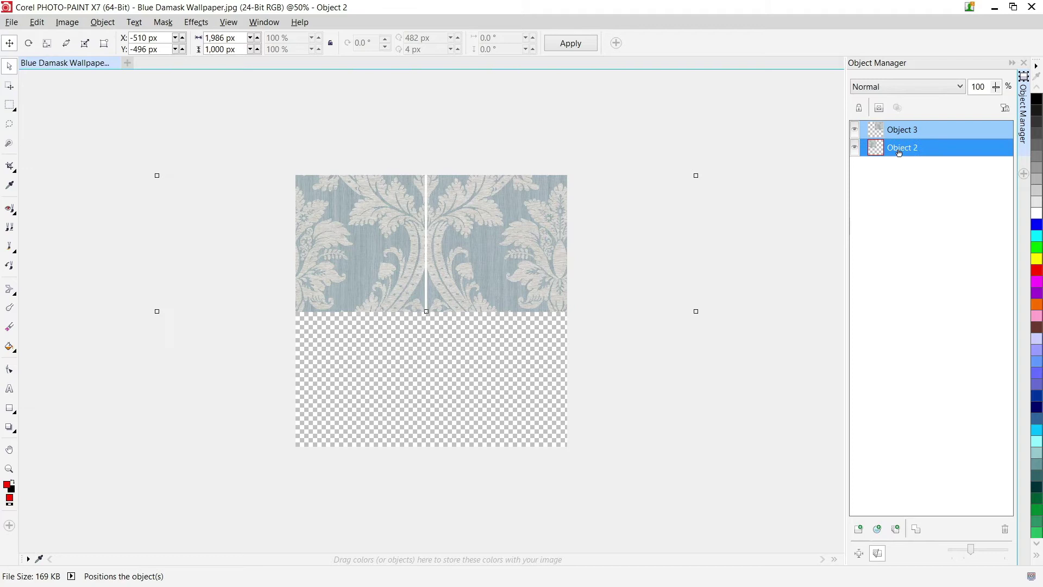
key("ctrl+d")
left_click_drag(505, 214, 464, 351, "ctrl")
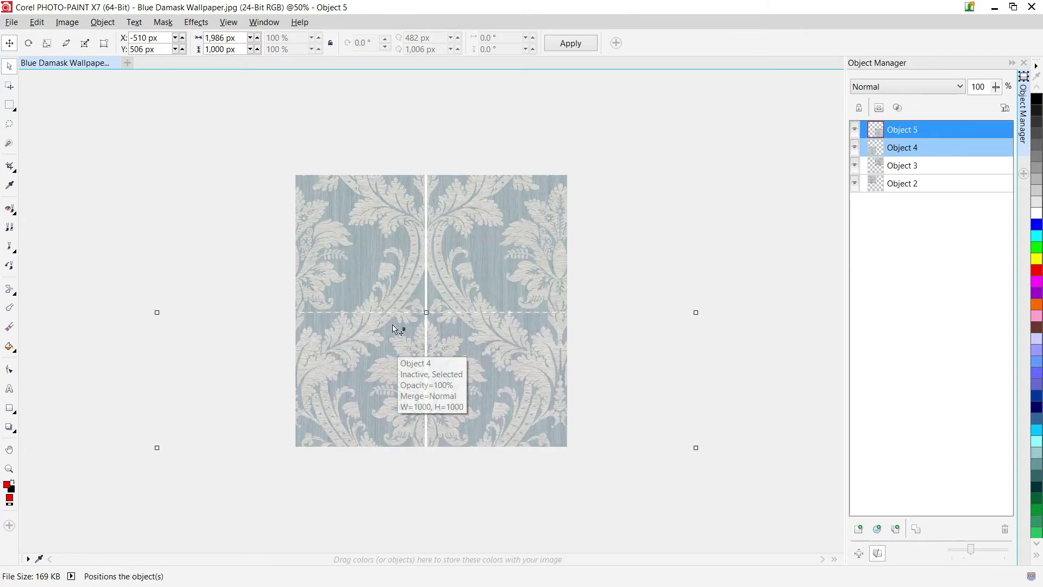
scroll(397, 329, "up", 5)
key("Up")
key("Up")
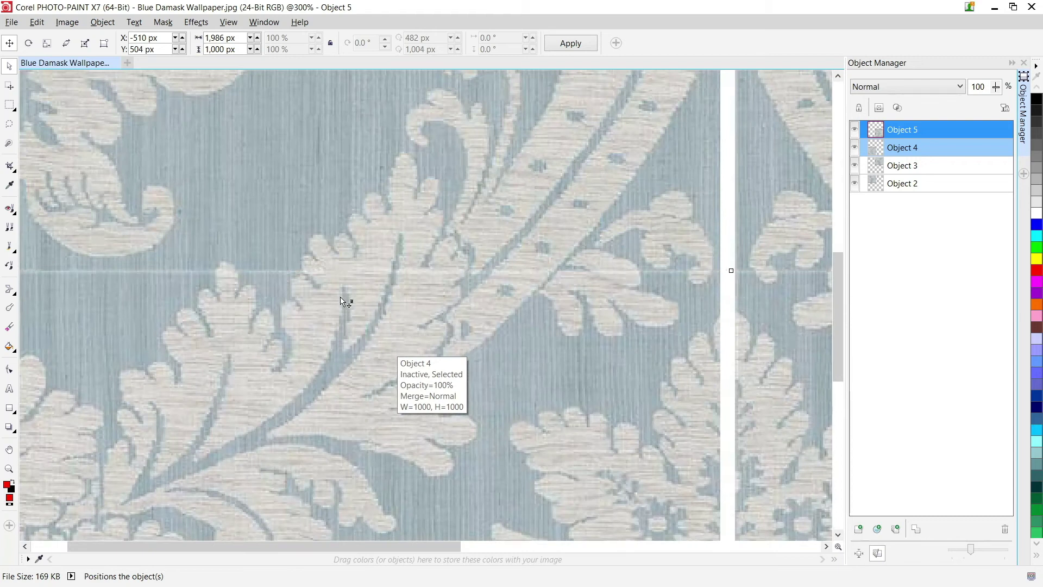
scroll(343, 300, "down", 2)
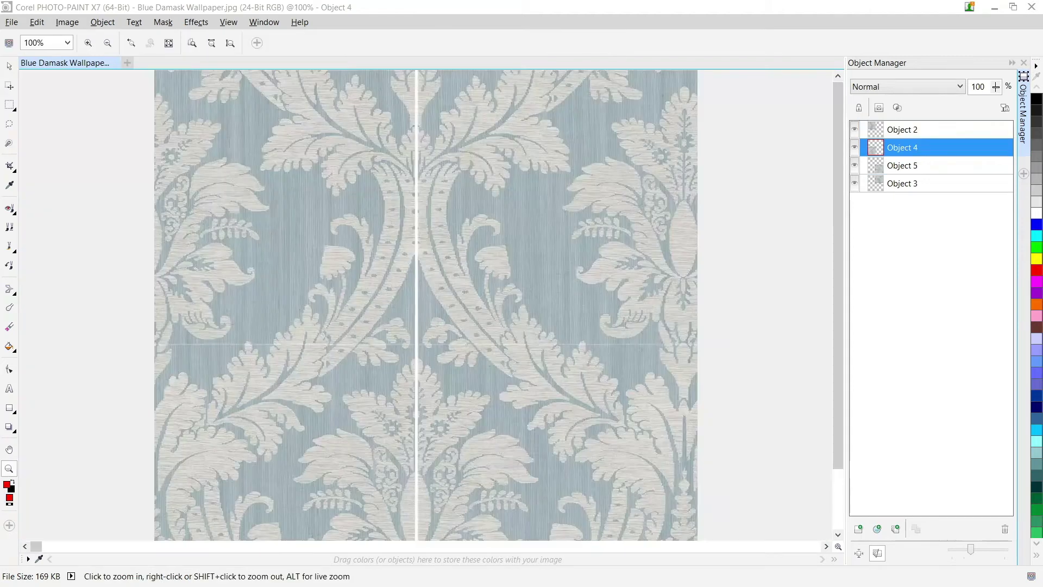
Select all four damask objects and combine them with the Background into one layer.
left_click(102, 22)
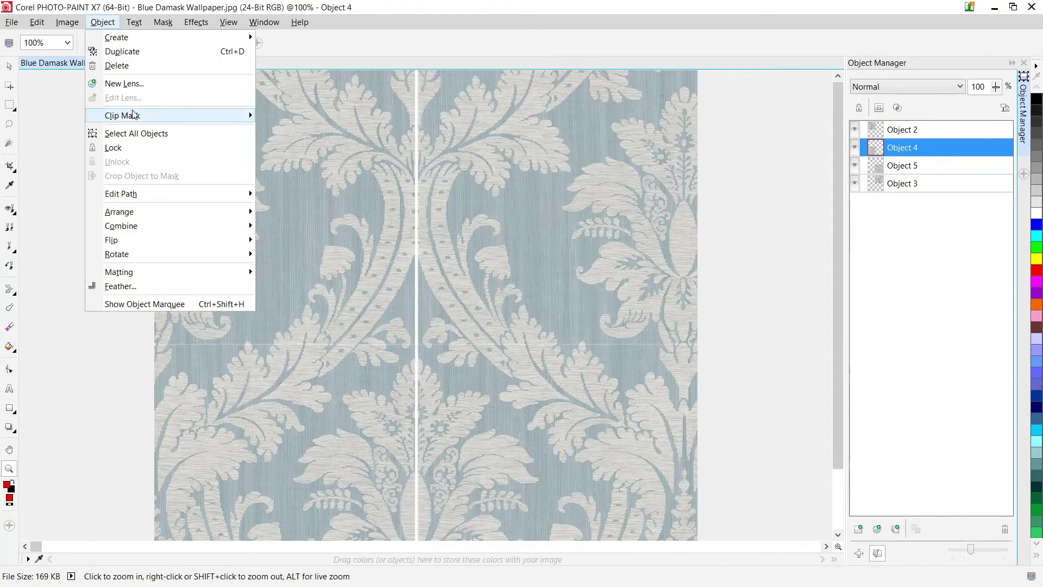
left_click(134, 133)
left_click(102, 21)
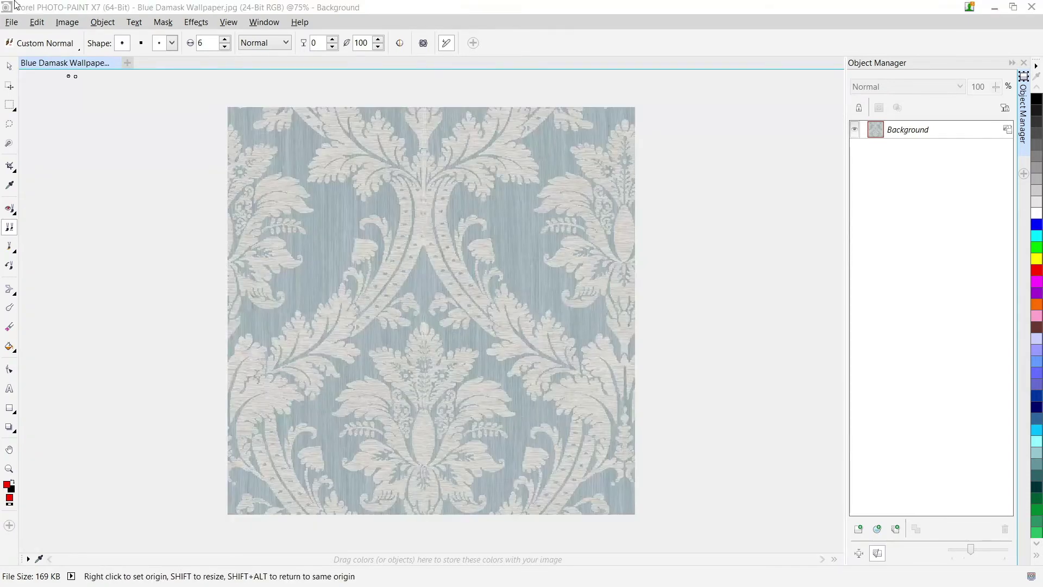
Save the tile as a JPG named 'New Blue Damask'.
left_click(10, 24)
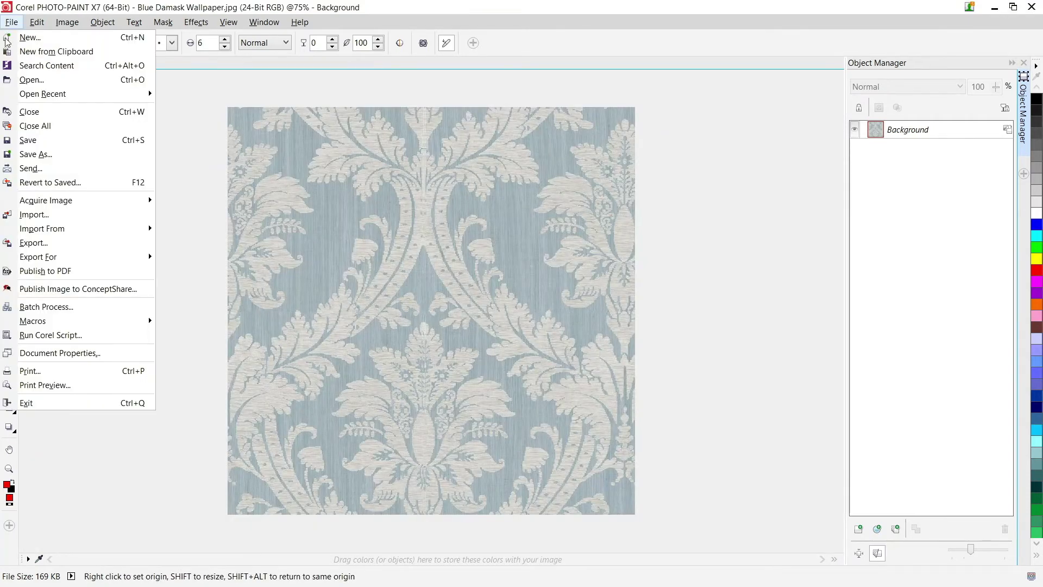
left_click(32, 153)
left_click(305, 472)
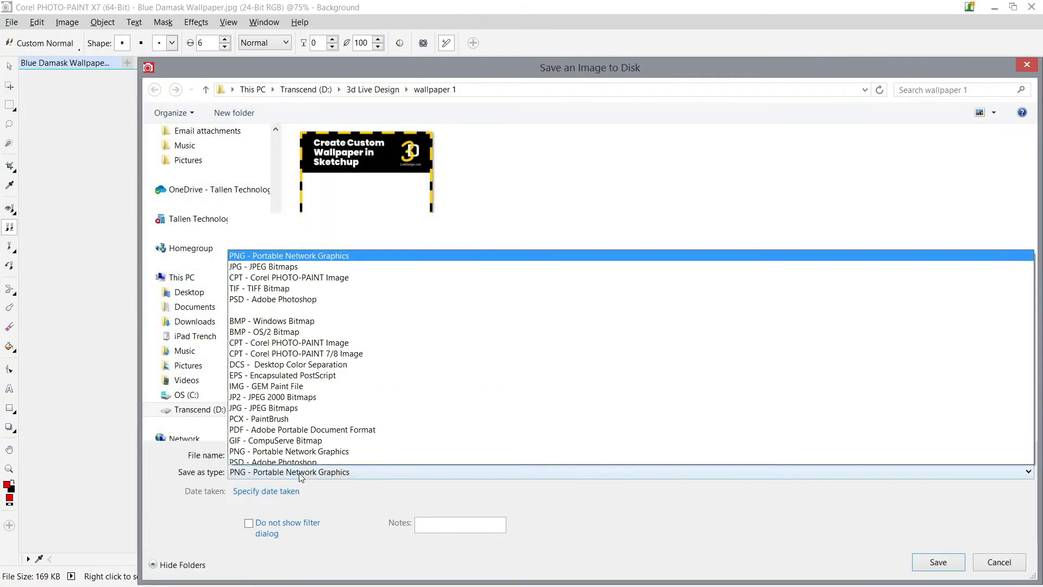
left_click(270, 230)
left_click(313, 456)
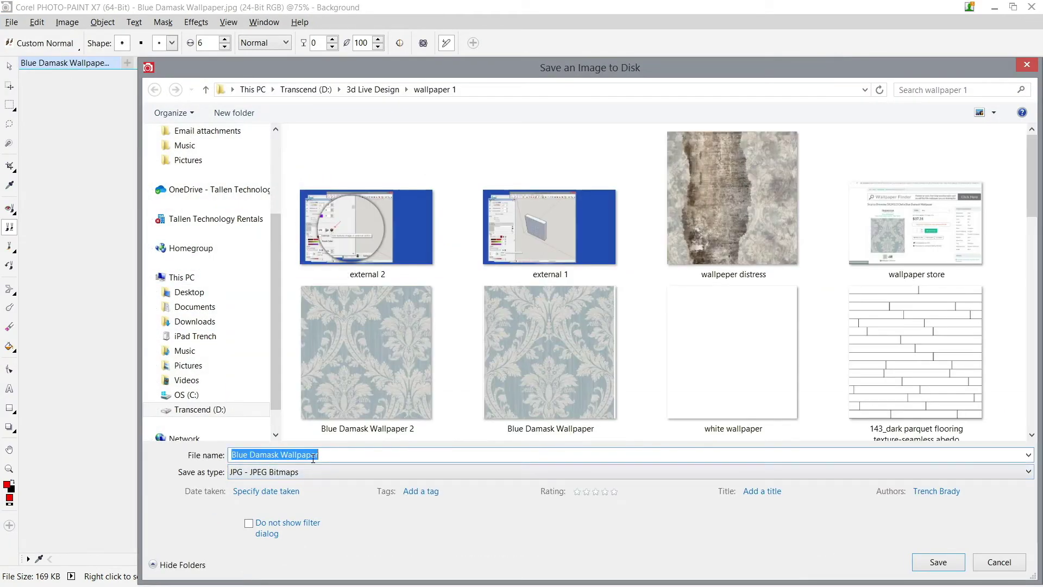
type("New")
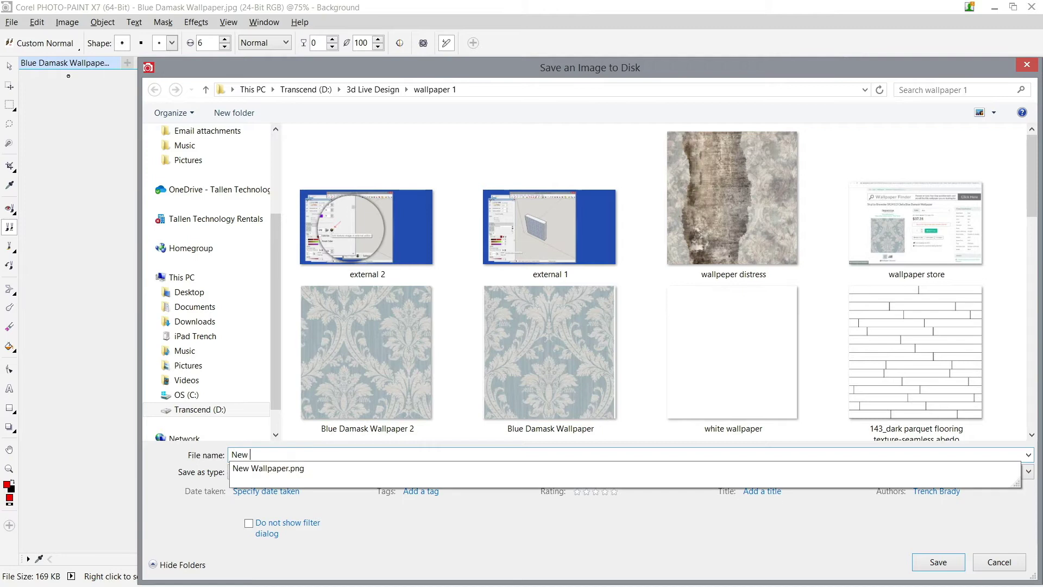
type(" Blue Damask")
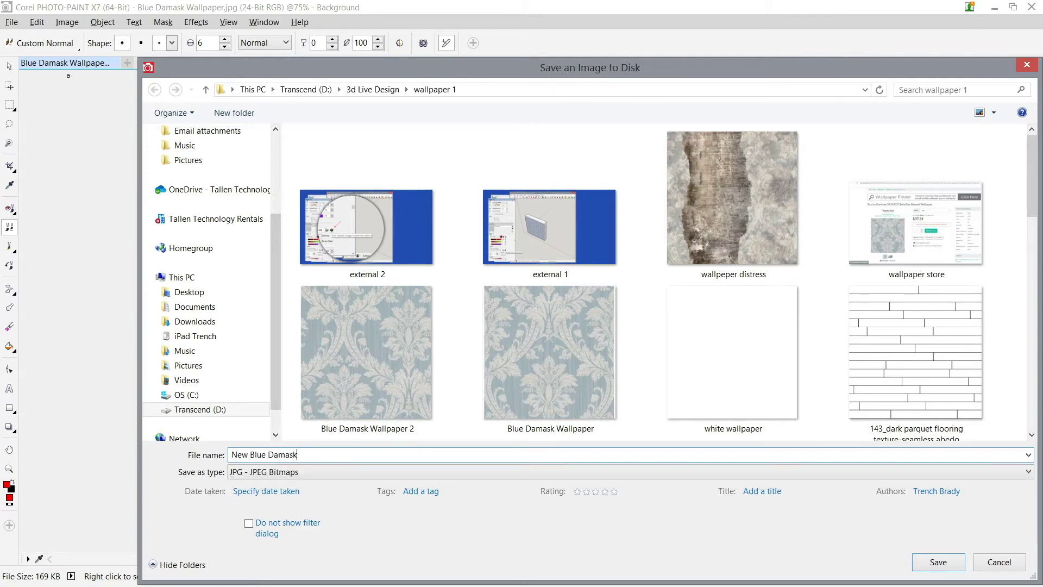
key("Return")
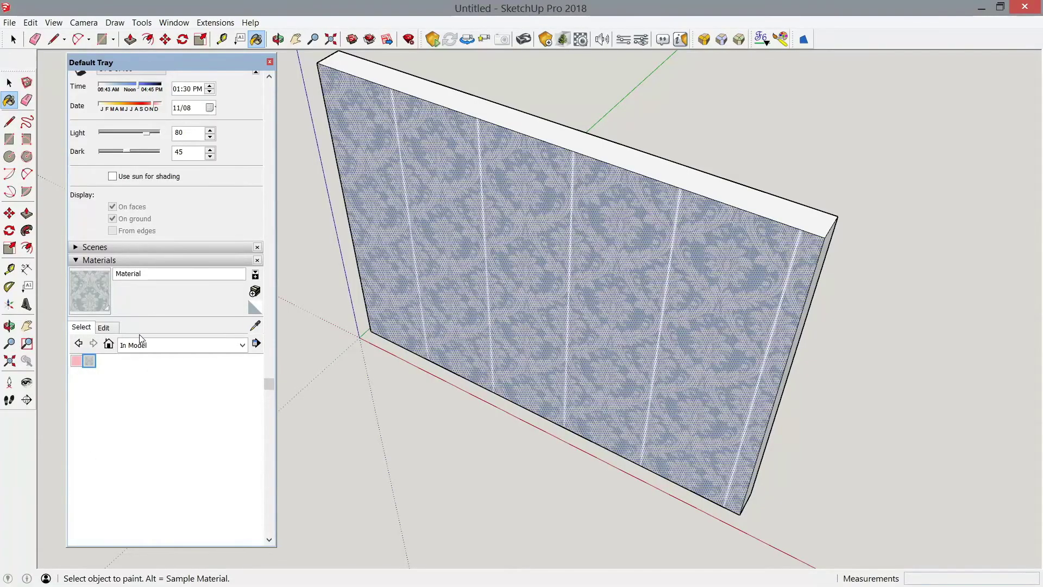
Replace the test wall material's texture image with New Blue Damask.jpg.
left_click(103, 327)
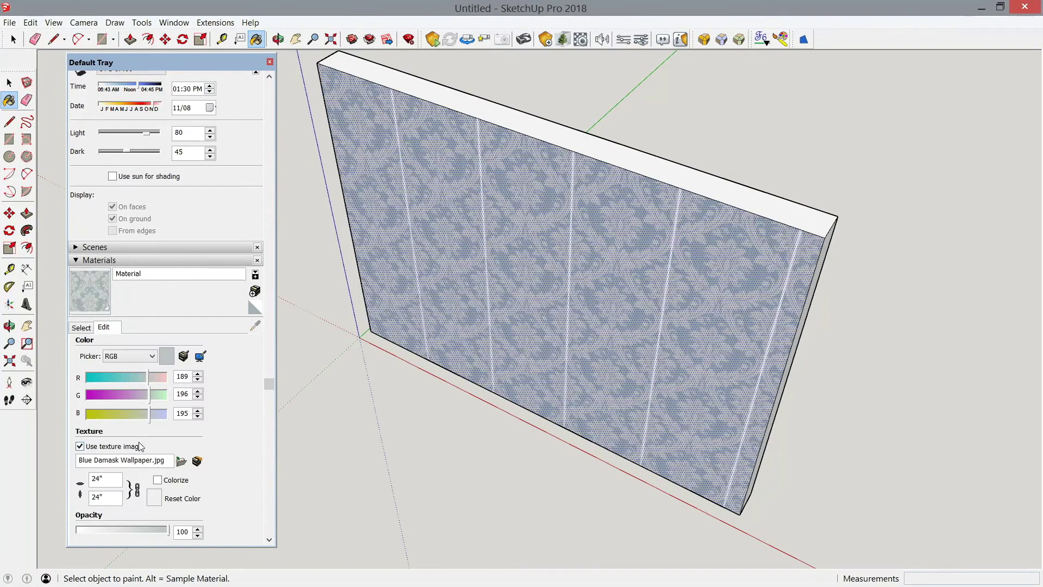
left_click(182, 462)
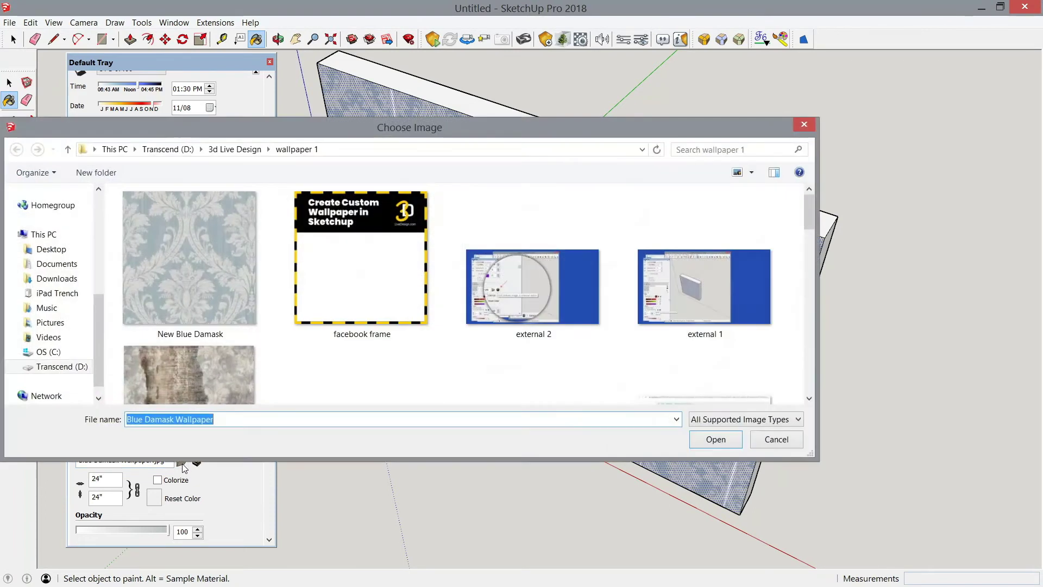
left_click(170, 209)
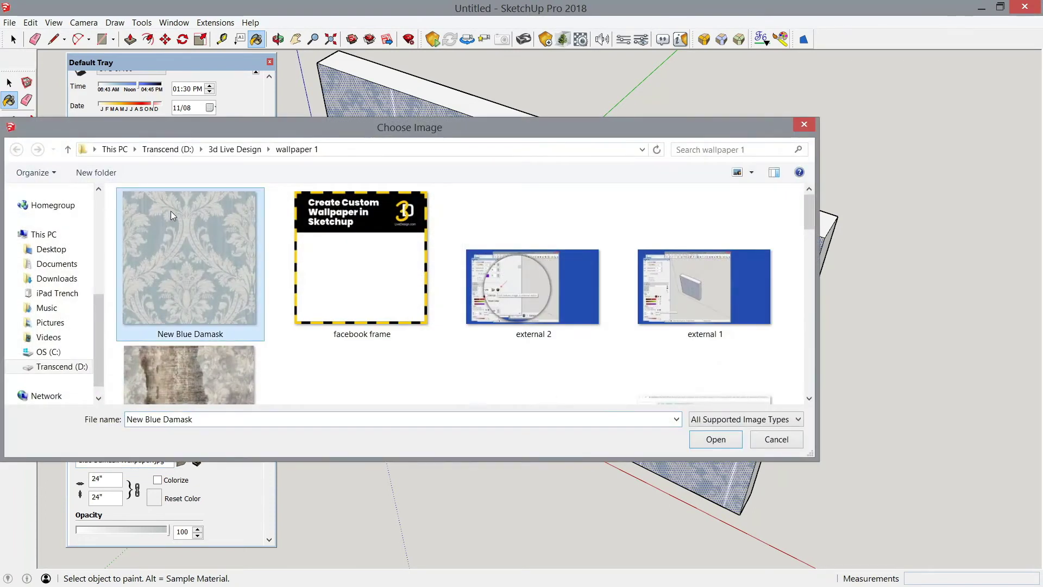
left_click(715, 439)
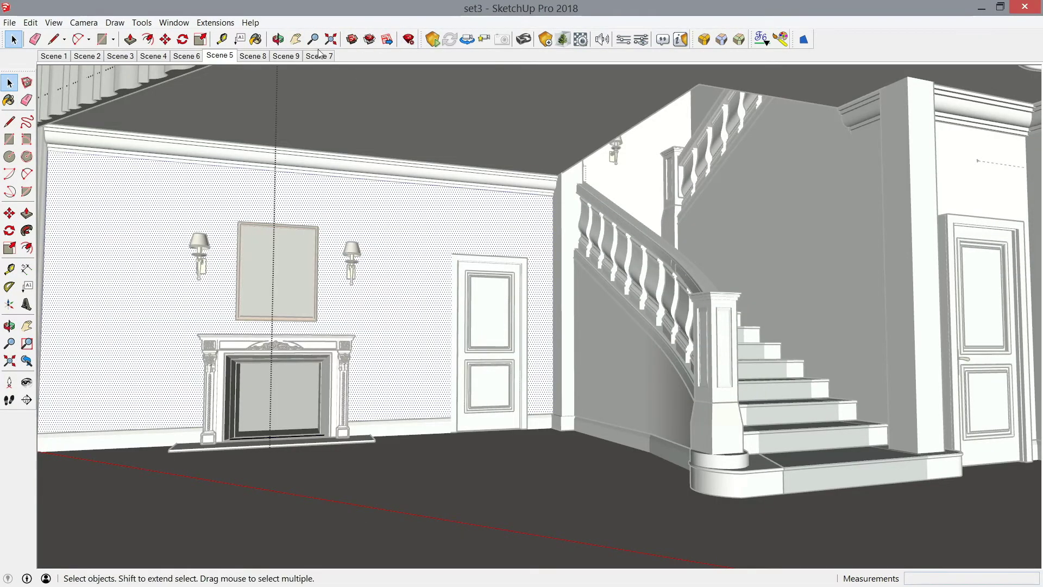
Create a new material using New Blue Damask.jpg as its texture image.
left_click(256, 39)
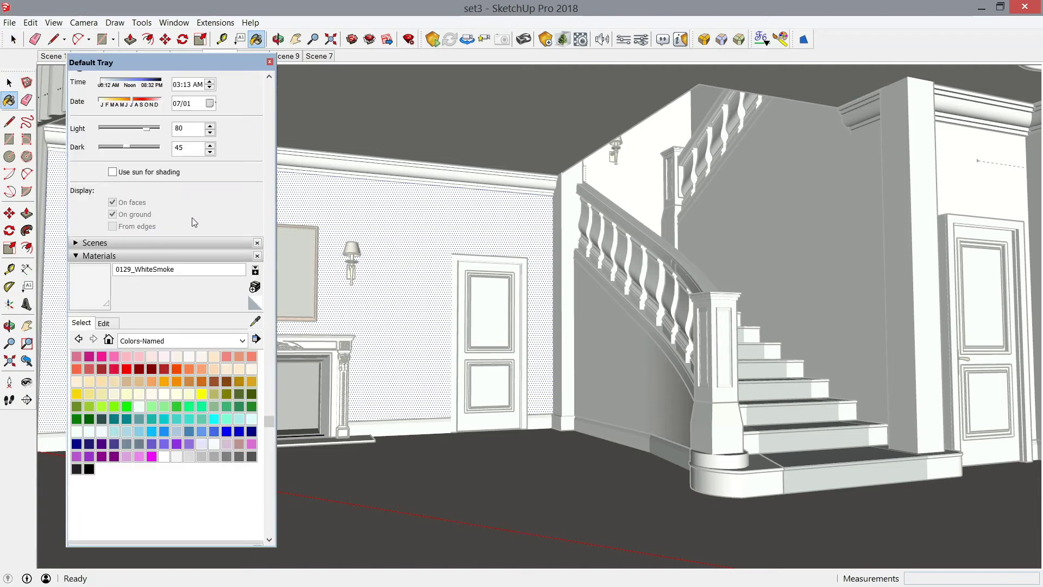
left_click(255, 287)
left_click(364, 298)
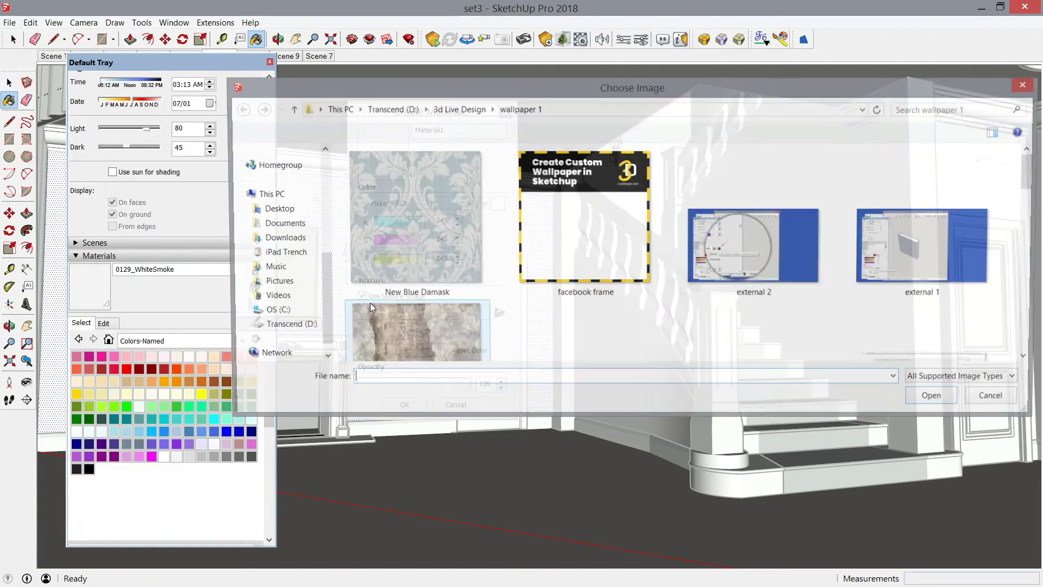
left_click(396, 193)
left_click(939, 400)
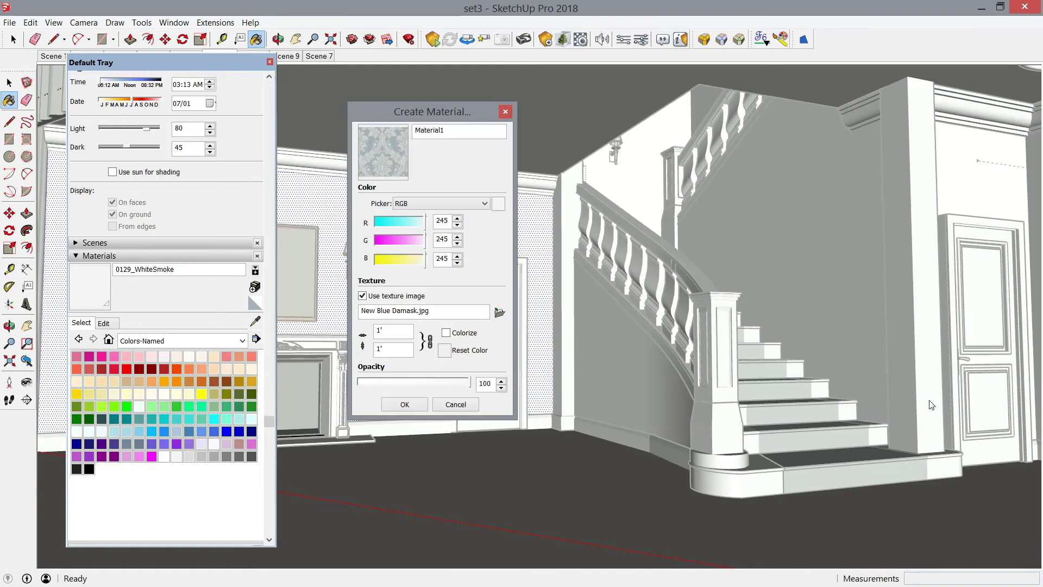
double_click(394, 331)
left_click(406, 405)
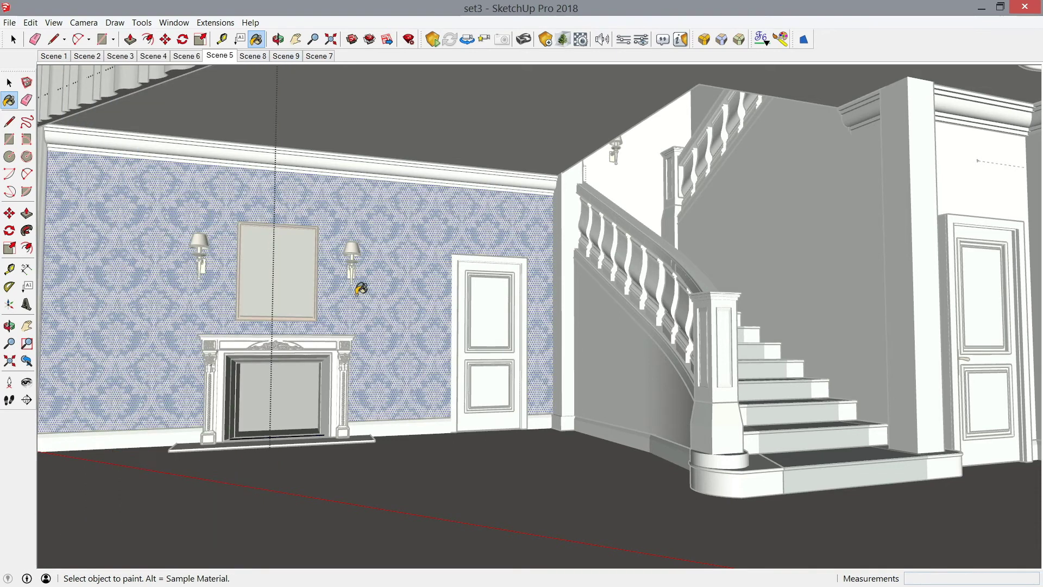
Paint the under-stair face and the wall behind the stairs with the damask material.
key("space")
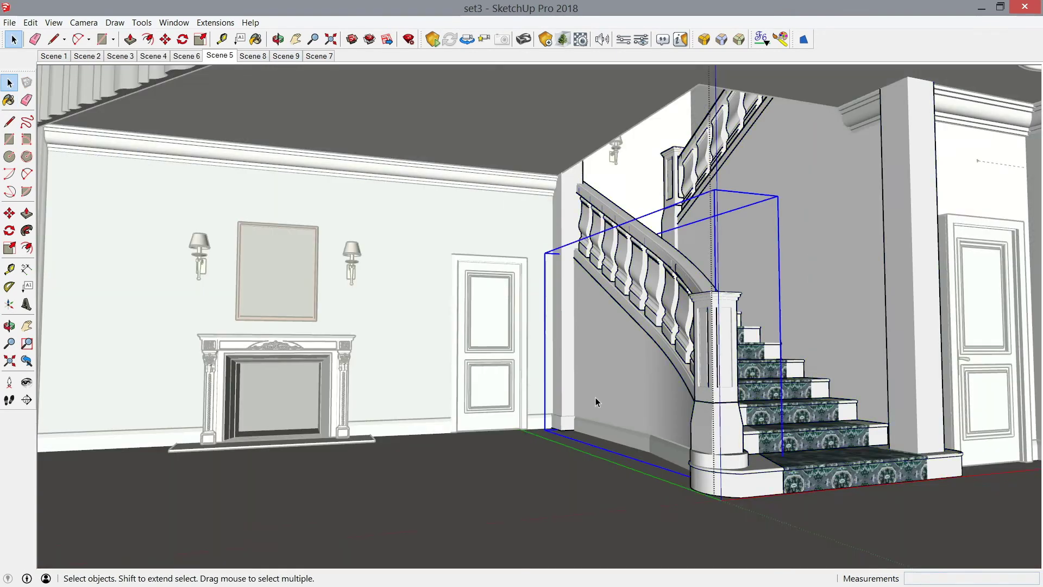
key("b")
left_click(604, 383)
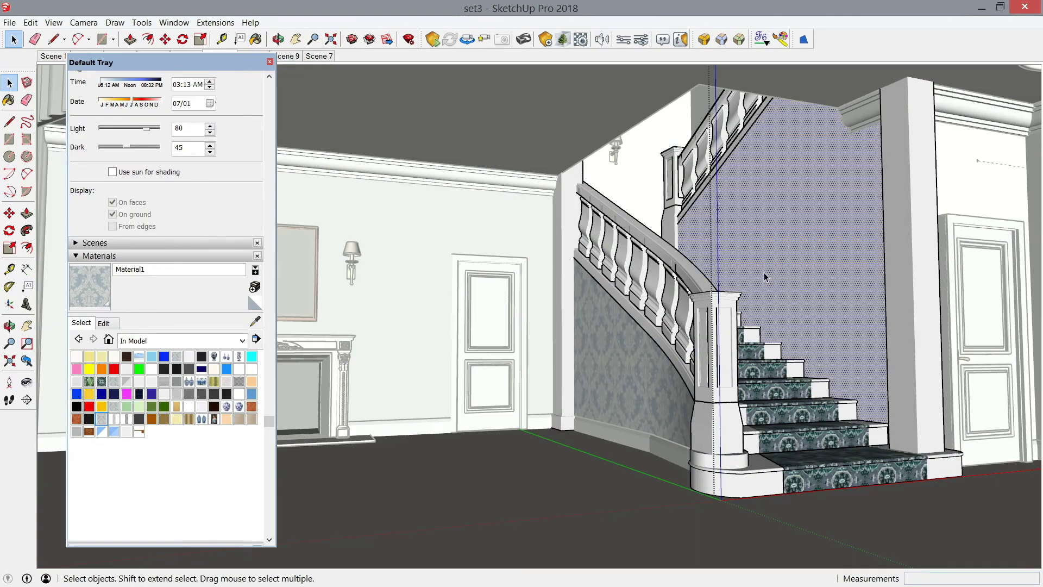
key("b")
left_click(767, 275)
key("space")
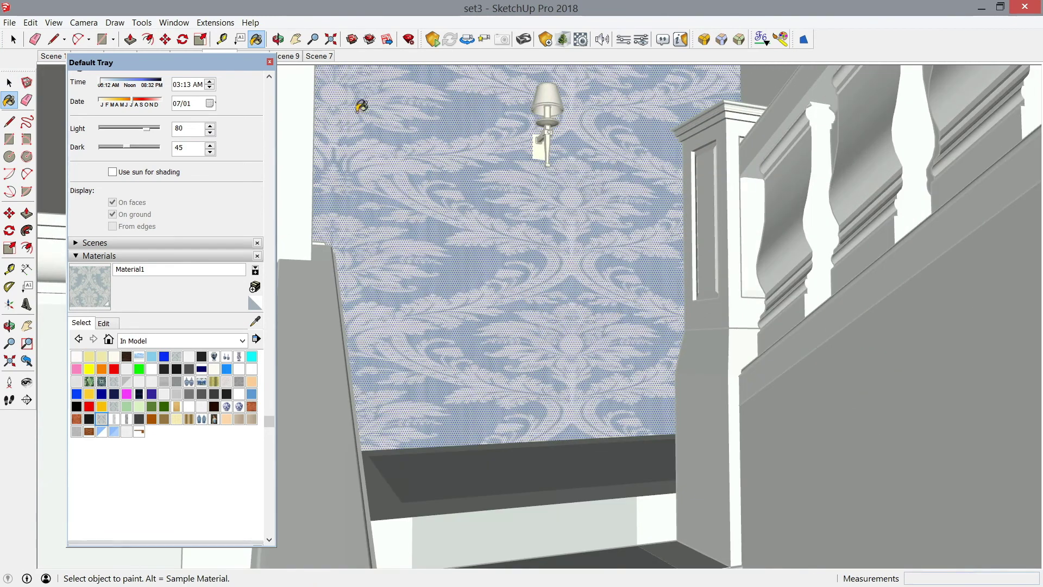
Shift and rescale the damask pattern on the wall using the Texture Position pins.
key("space")
right_click(386, 255)
left_click(501, 373)
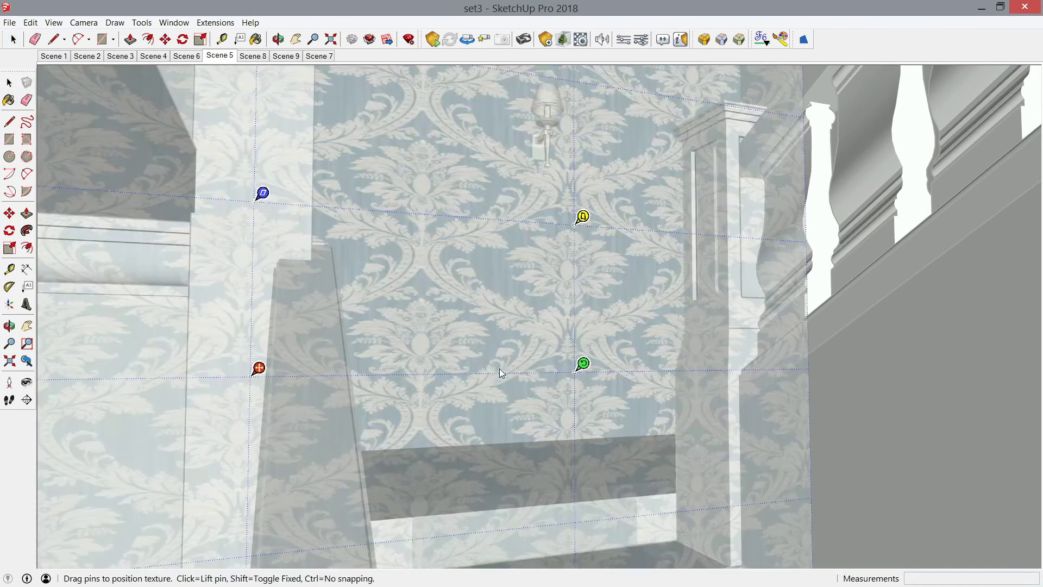
left_click_drag(305, 361, 488, 433)
left_click_drag(680, 425, 533, 433)
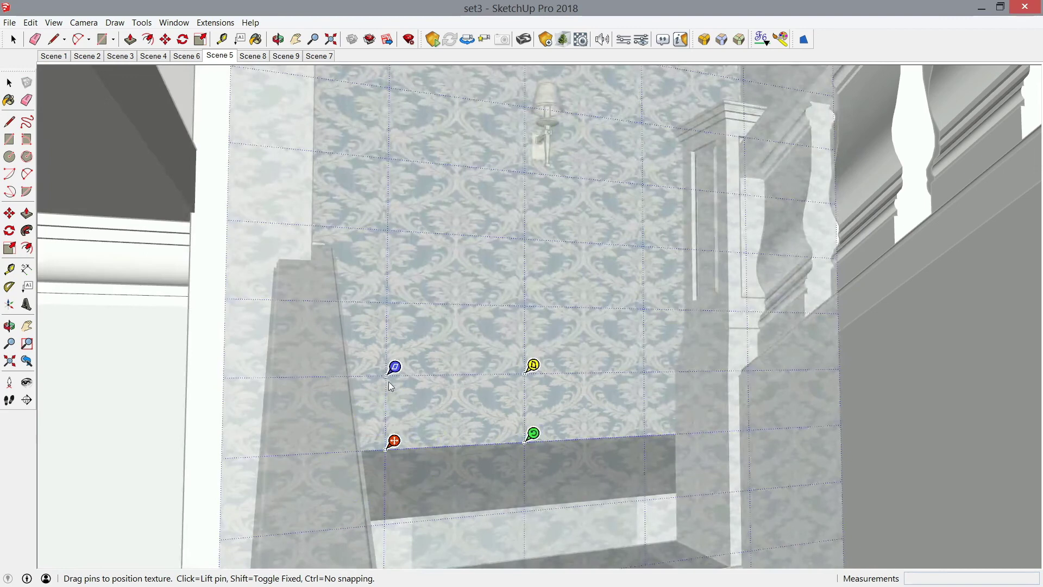
left_click_drag(393, 365, 395, 310)
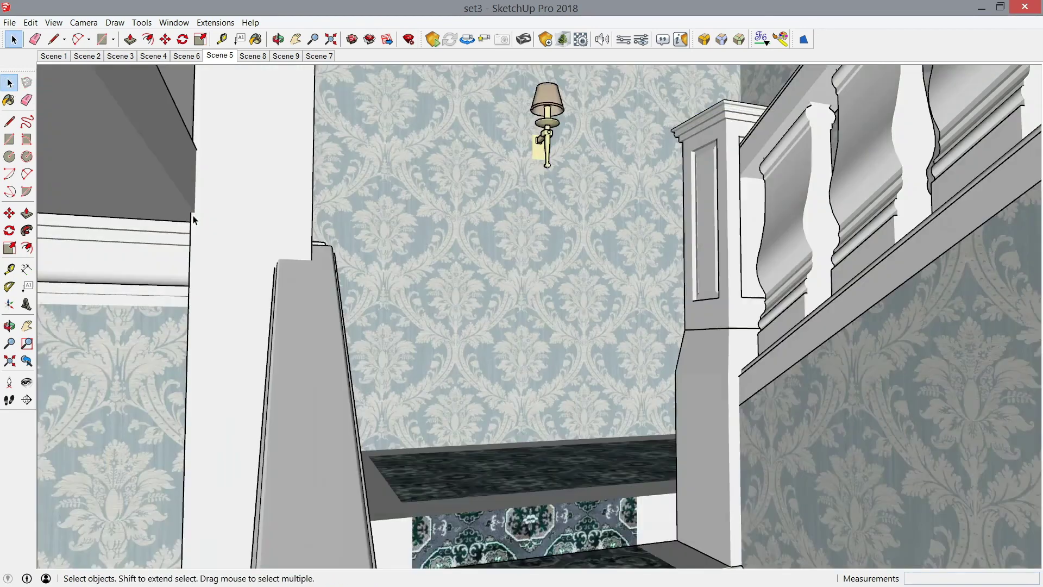